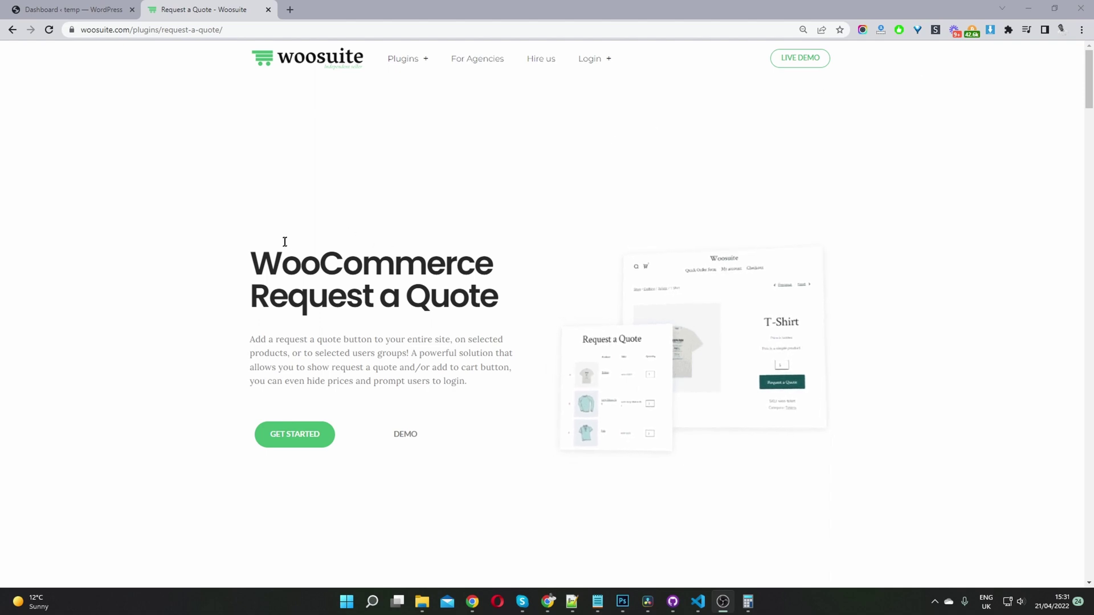
Switch the Request a Quote toggle to ON on the Woosuite Addons page
left_click_drag(281, 254, 450, 292)
left_click(468, 187)
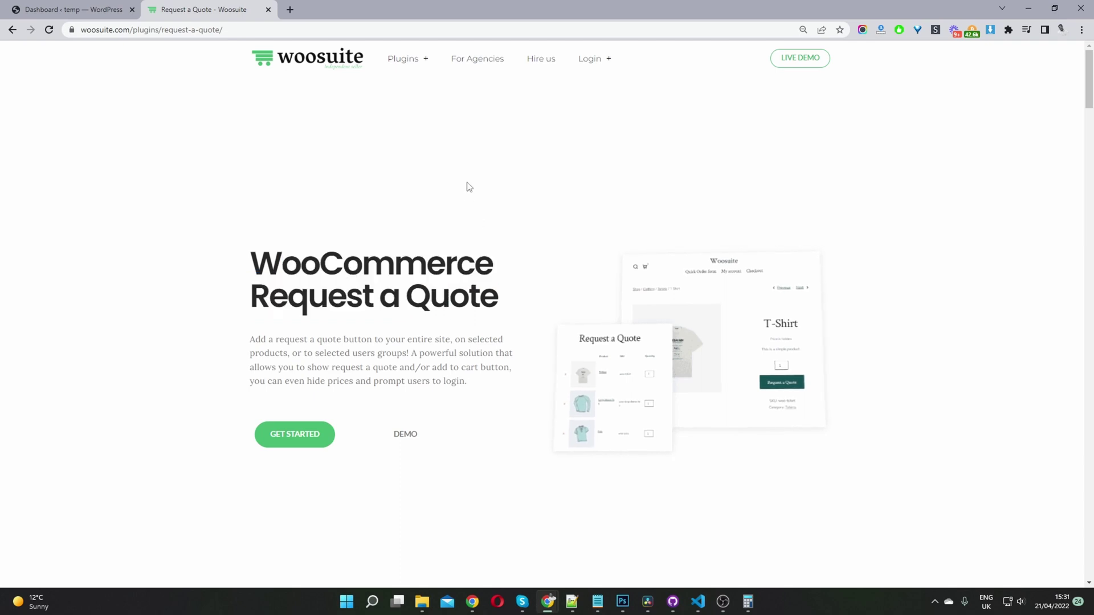
left_click(50, 7)
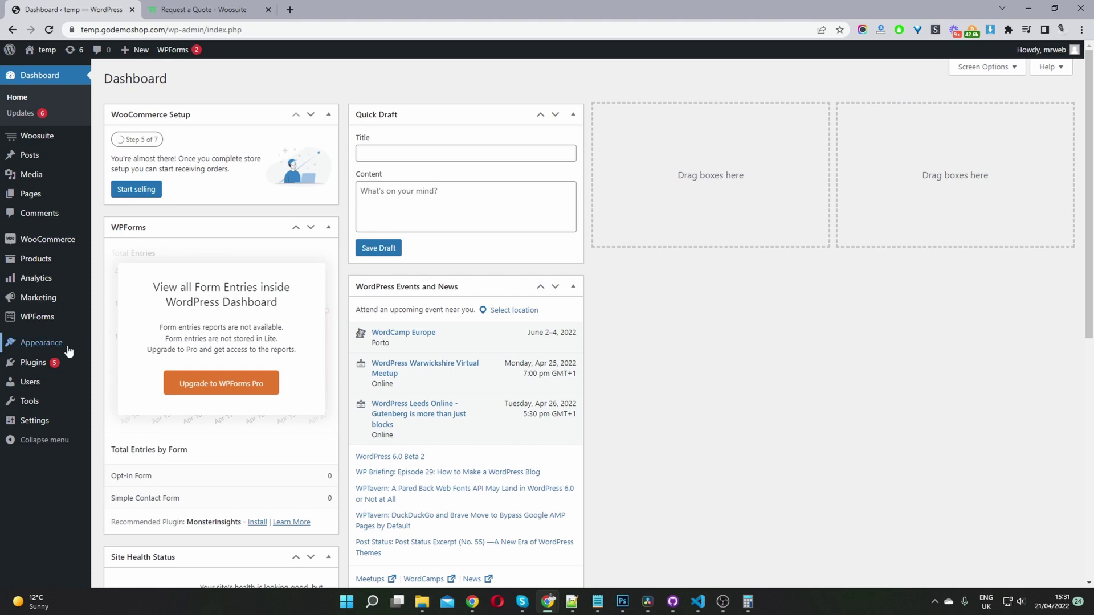
mouse_move(70, 364)
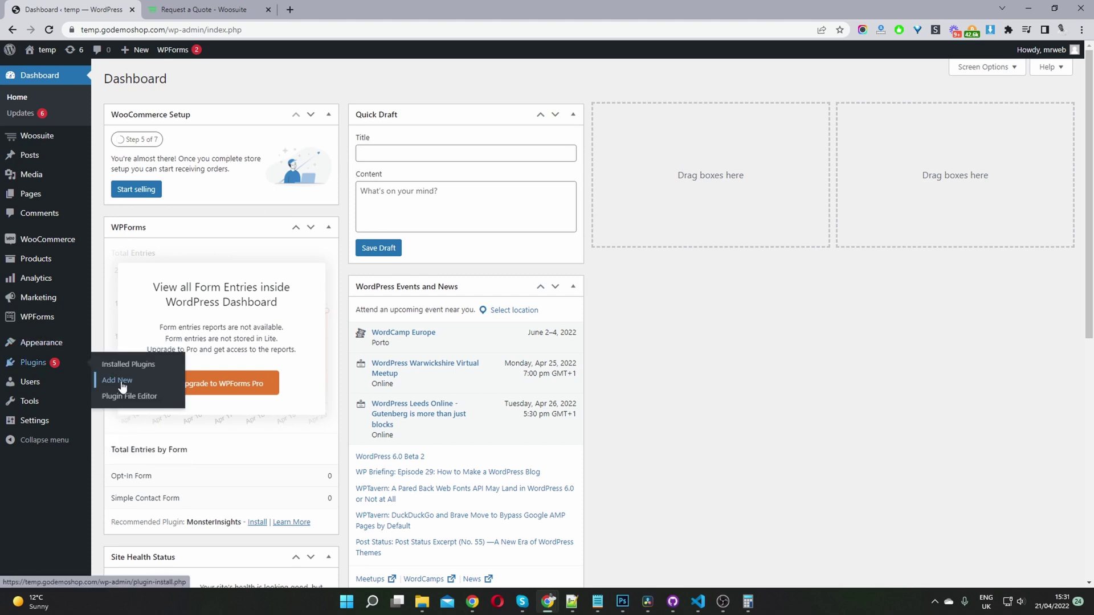
mouse_move(60, 143)
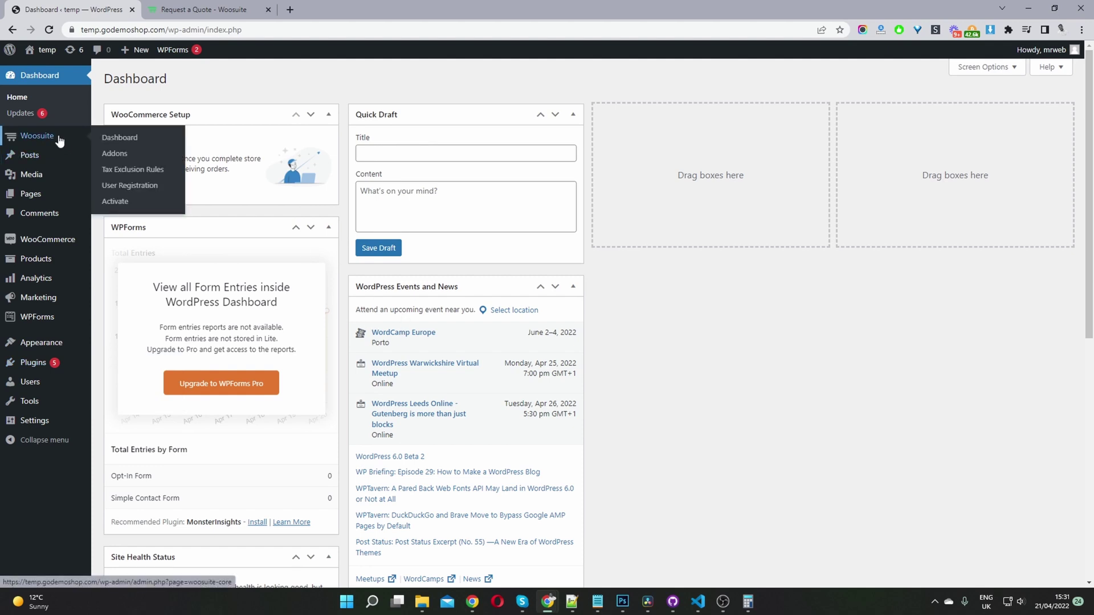
left_click(116, 157)
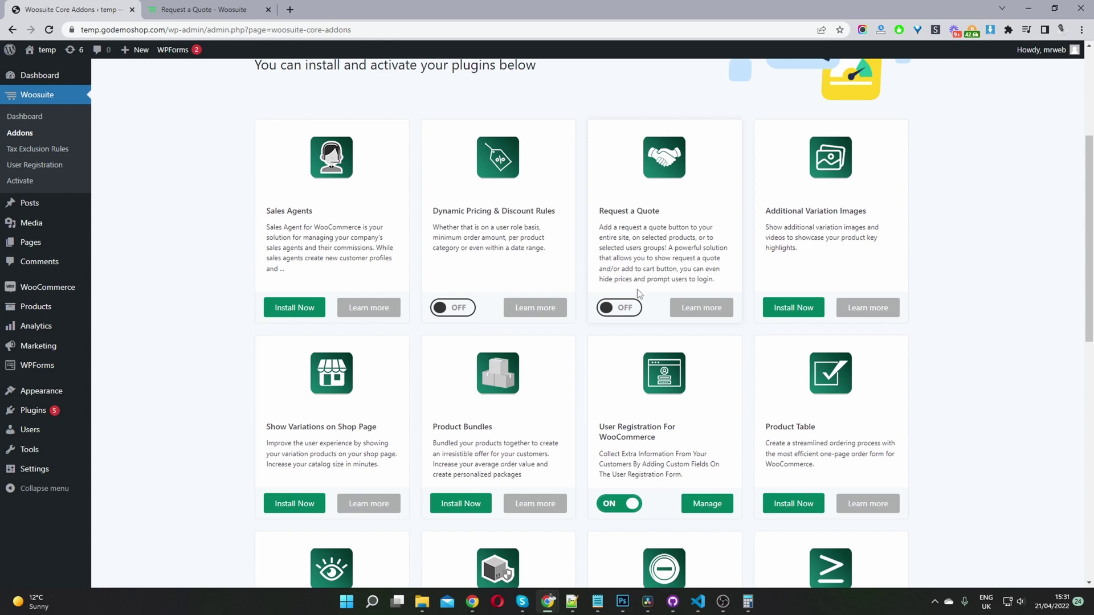
left_click(623, 308)
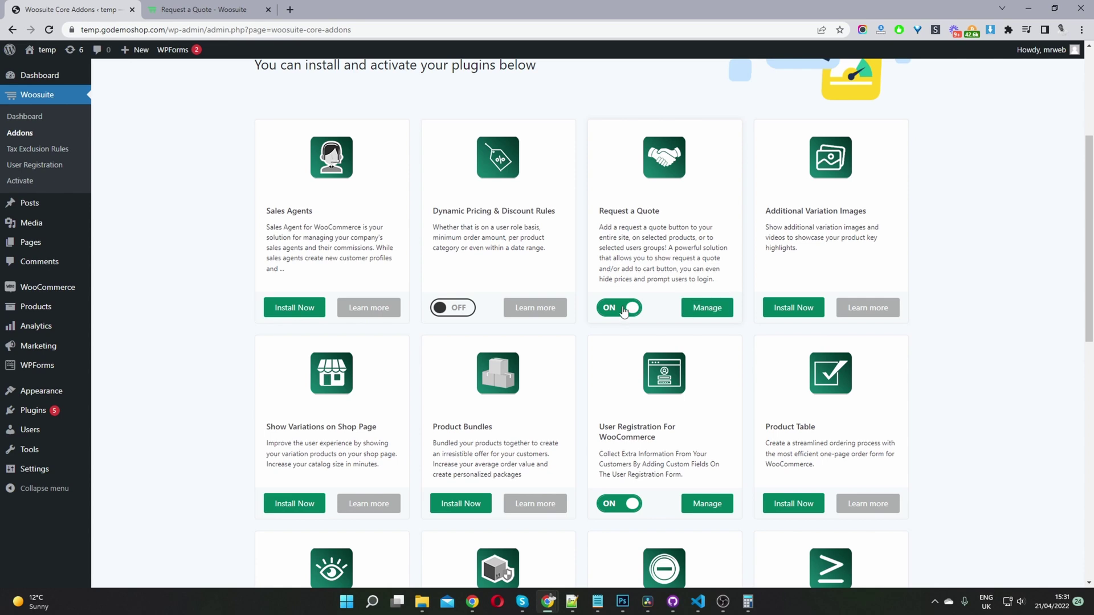
Add a new Request a Quote rule titled 'Add Login & Signup Page Before Checkout' and select its priority value
left_click(707, 308)
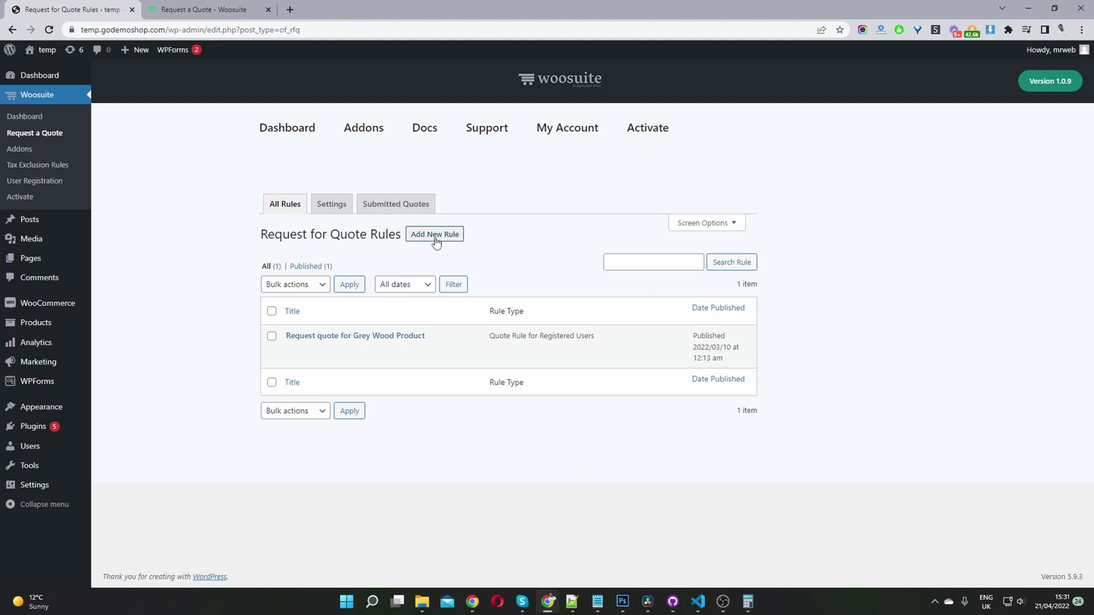
left_click(435, 235)
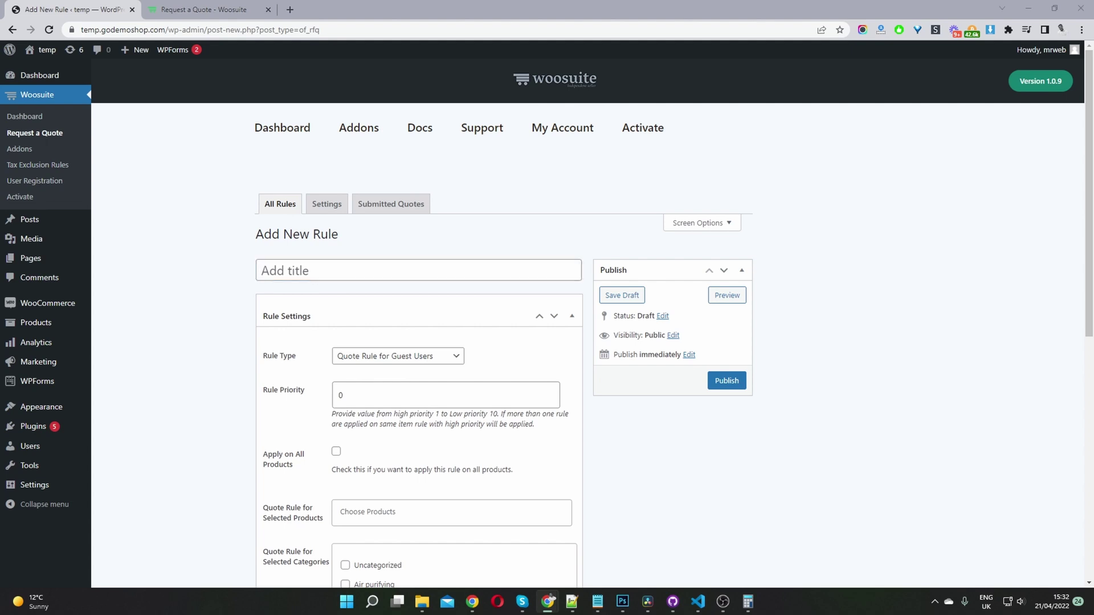
left_click(371, 276)
type("Add Login & Signup Page Before Checkout")
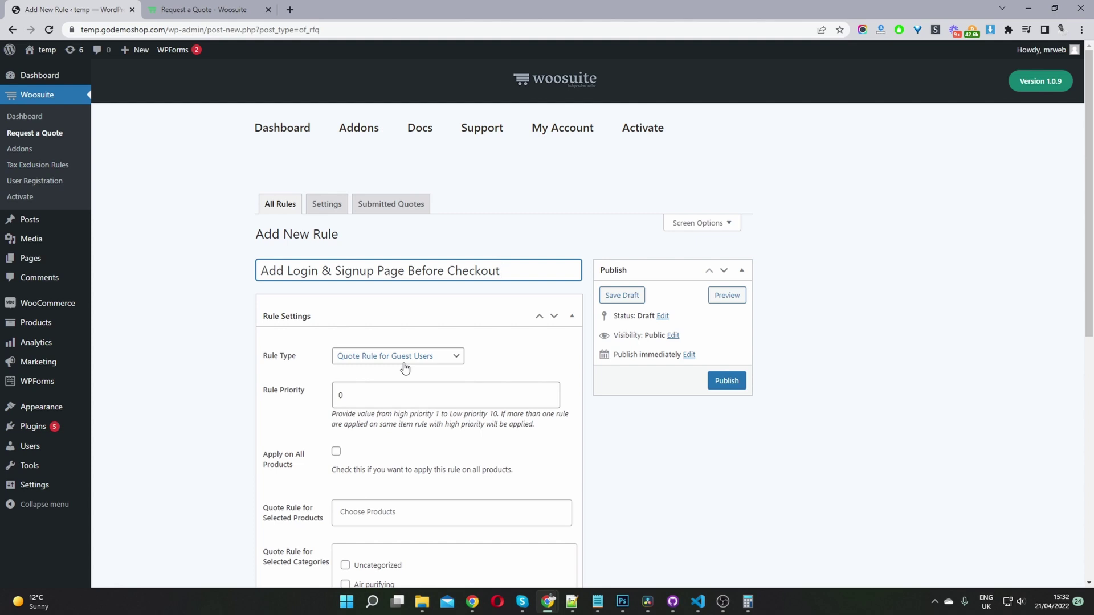
double_click(356, 393)
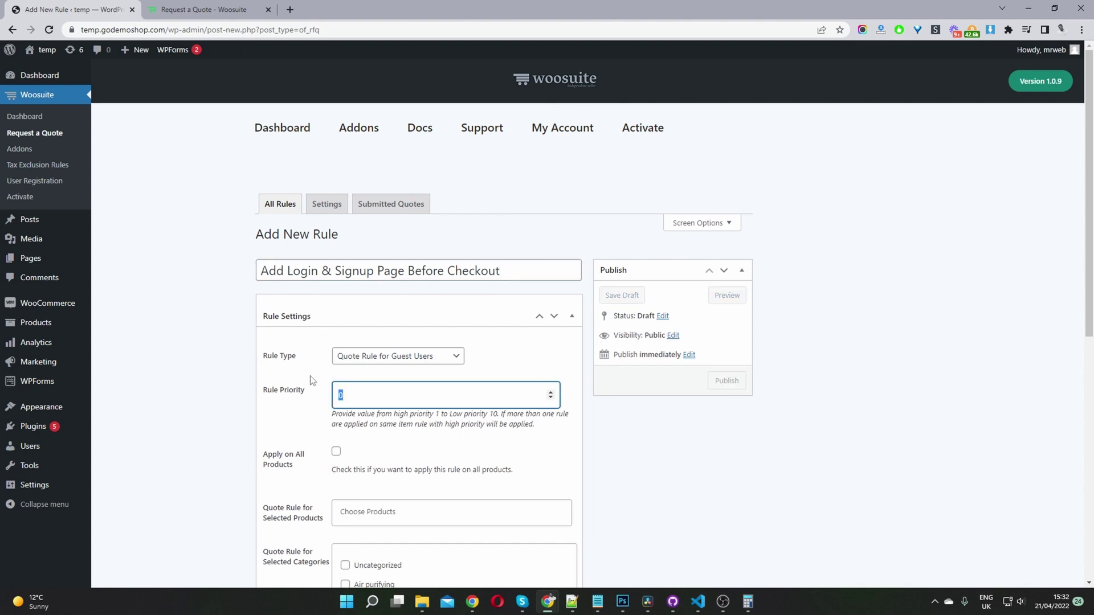
Set the rule priority to 1 and apply the rule to all products
type("1")
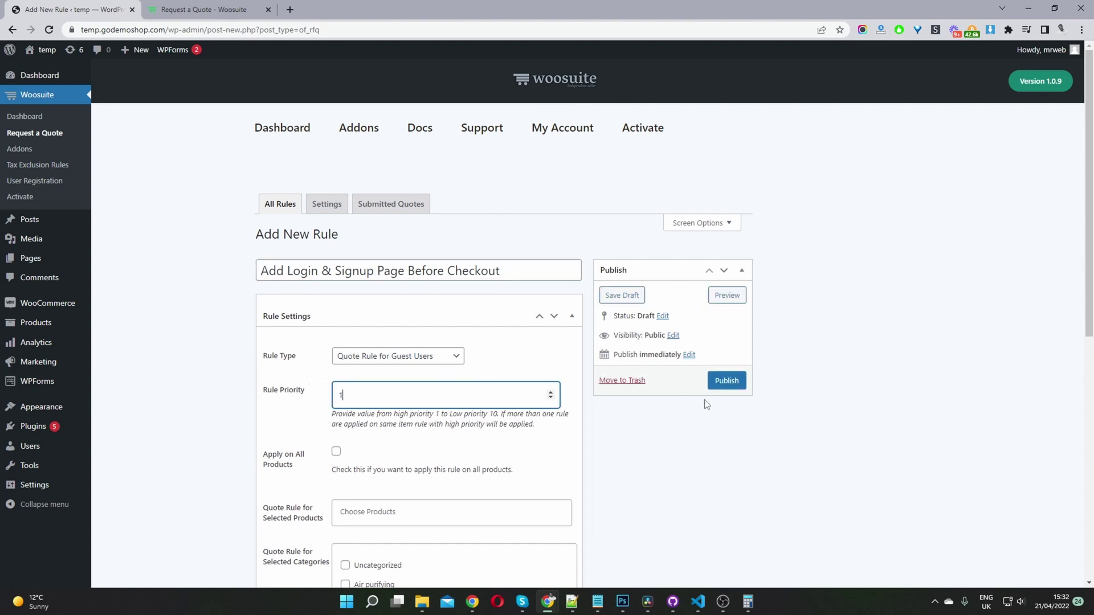
scroll(454, 416, "down", 4)
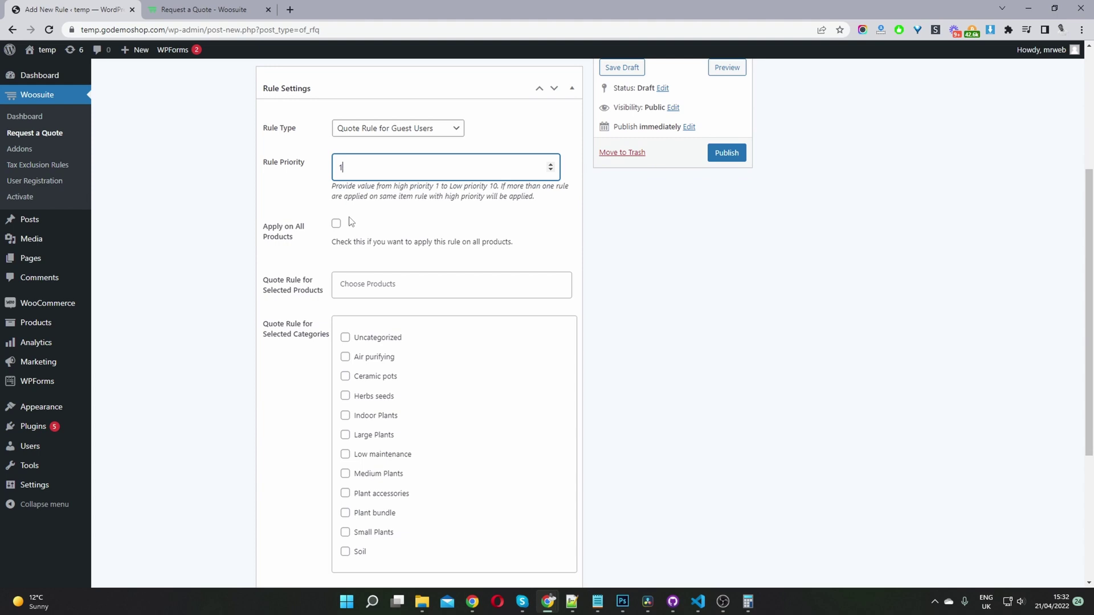
left_click(368, 275)
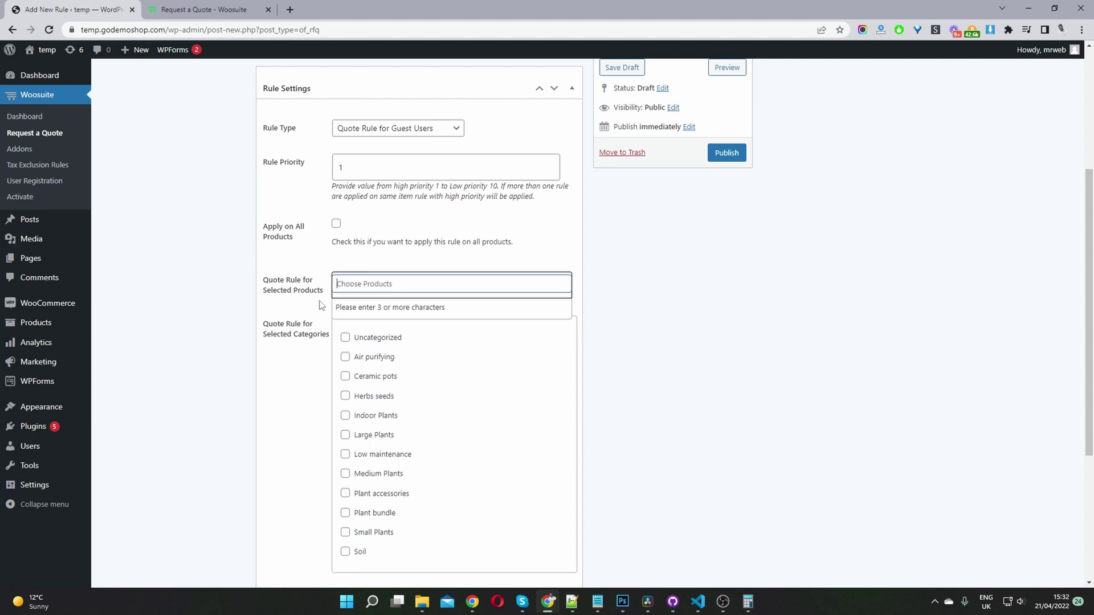
left_click(336, 224)
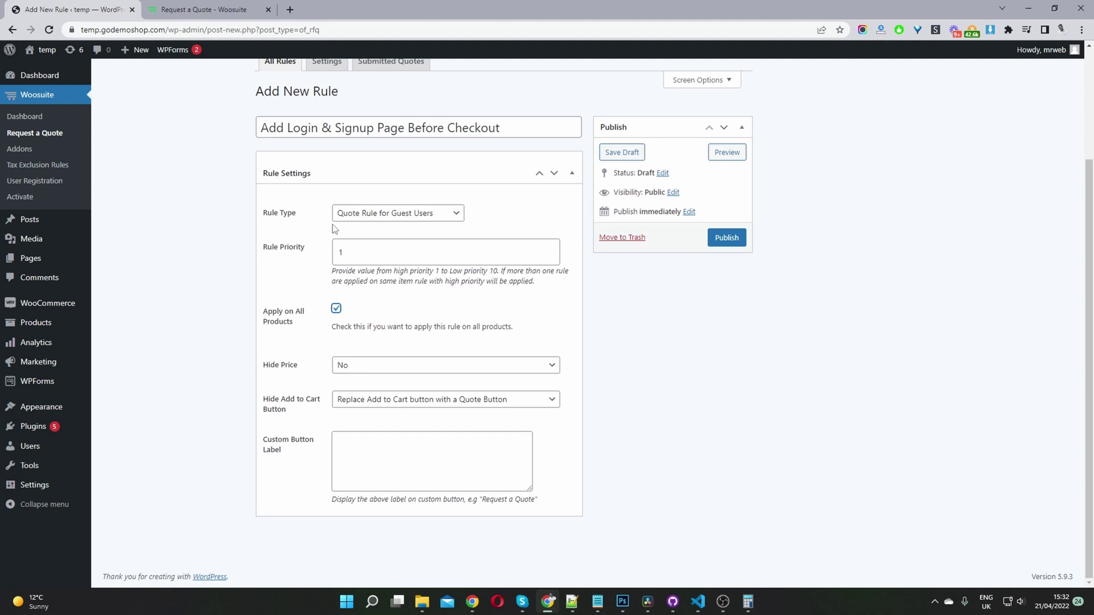
left_click_drag(264, 366, 291, 368)
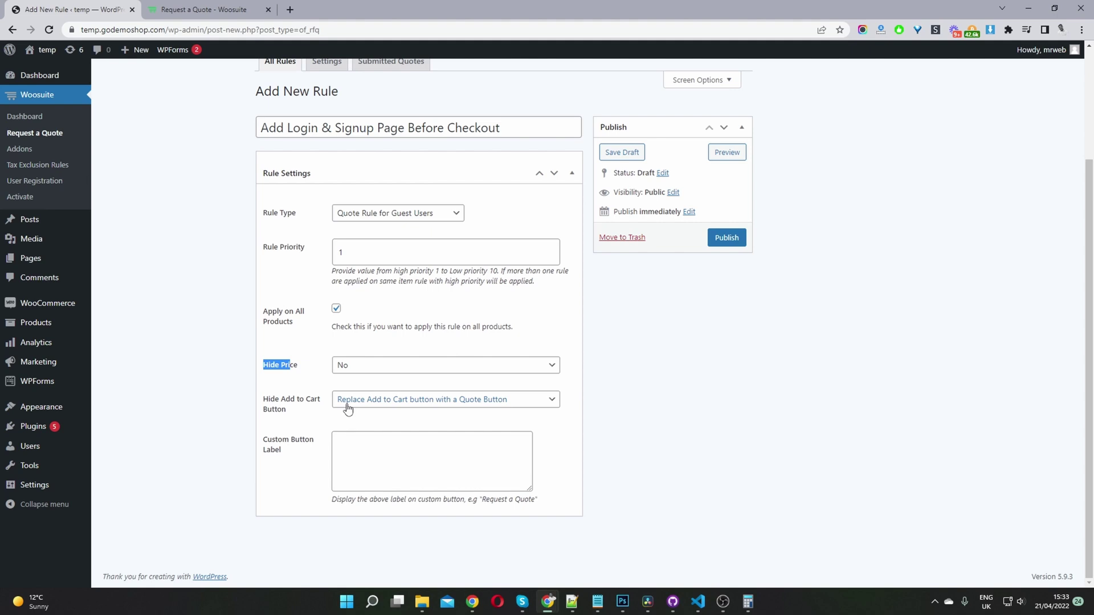
Set Hide Add to Cart Button to 'Replace Add to Cart with custom button'
left_click(365, 400)
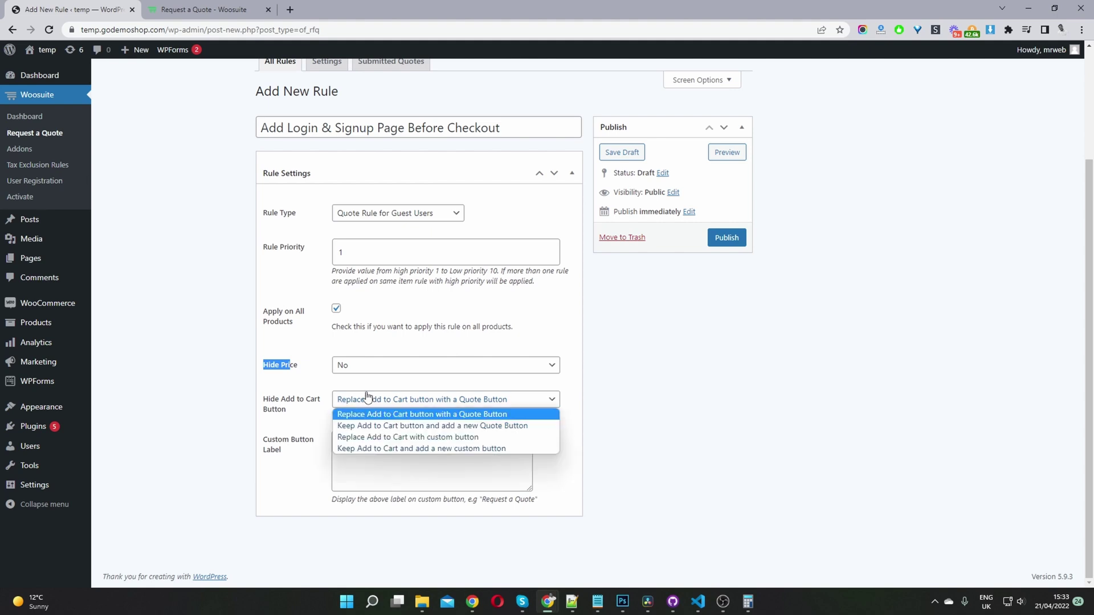
left_click(377, 437)
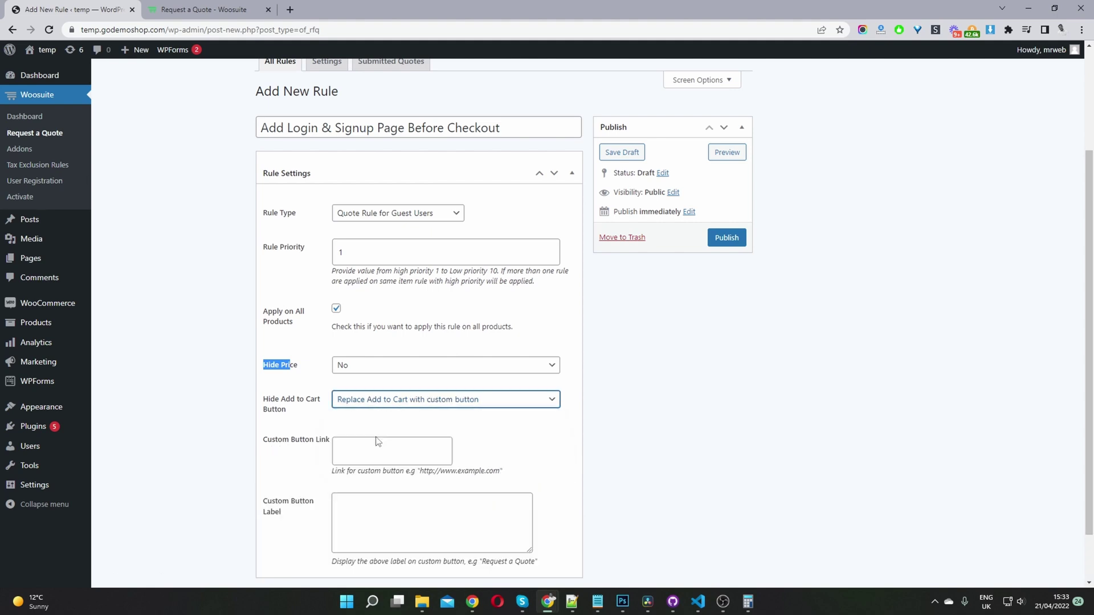
left_click(380, 446)
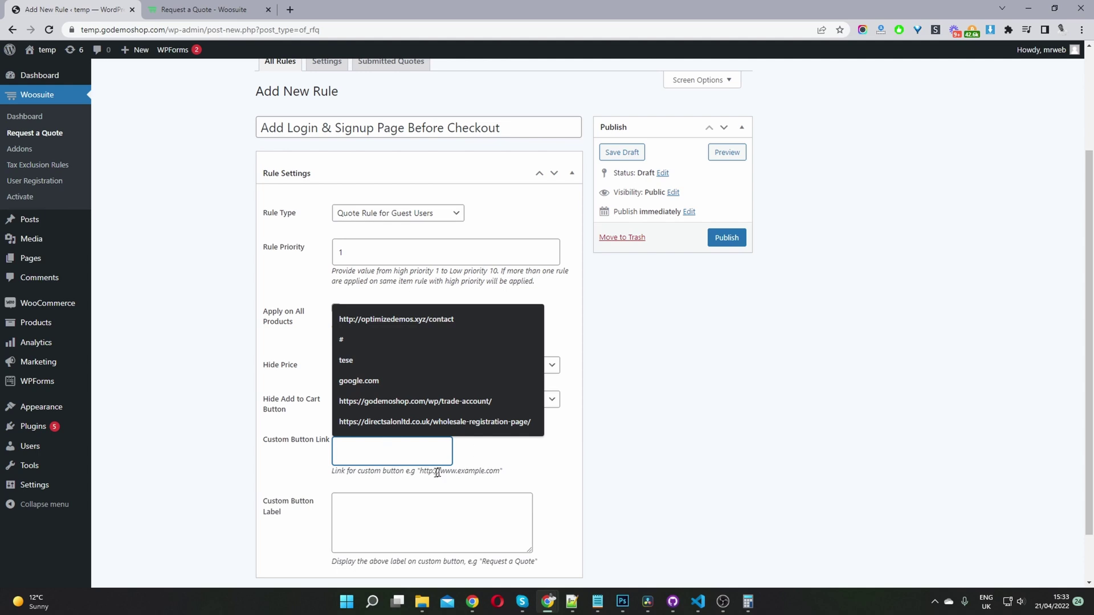
left_click(694, 430)
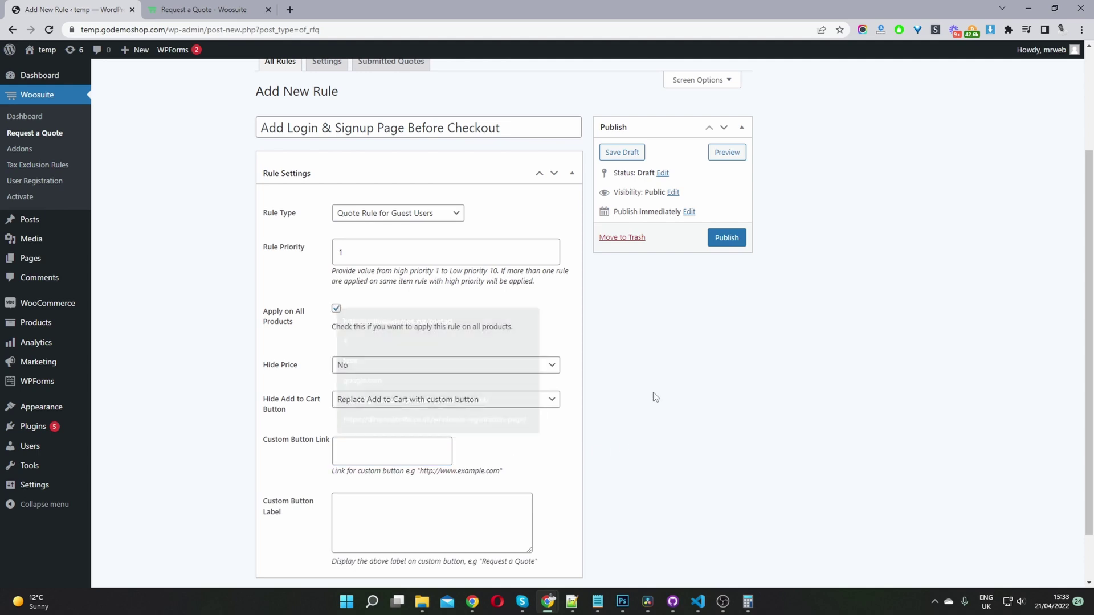
Copy the site's base address from the address bar
left_click(71, 30)
left_click(100, 29)
left_click_drag(81, 30, 193, 30)
key("ctrl+c")
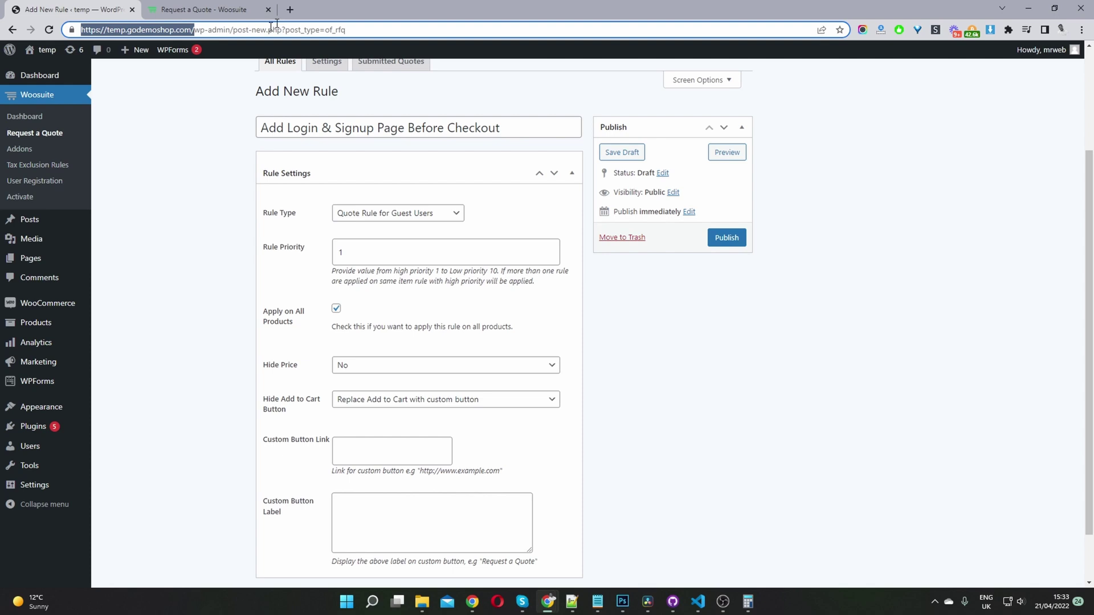
Load the site's /my-account page in a new tab and copy its URL
left_click(290, 10)
key("ctrl+v")
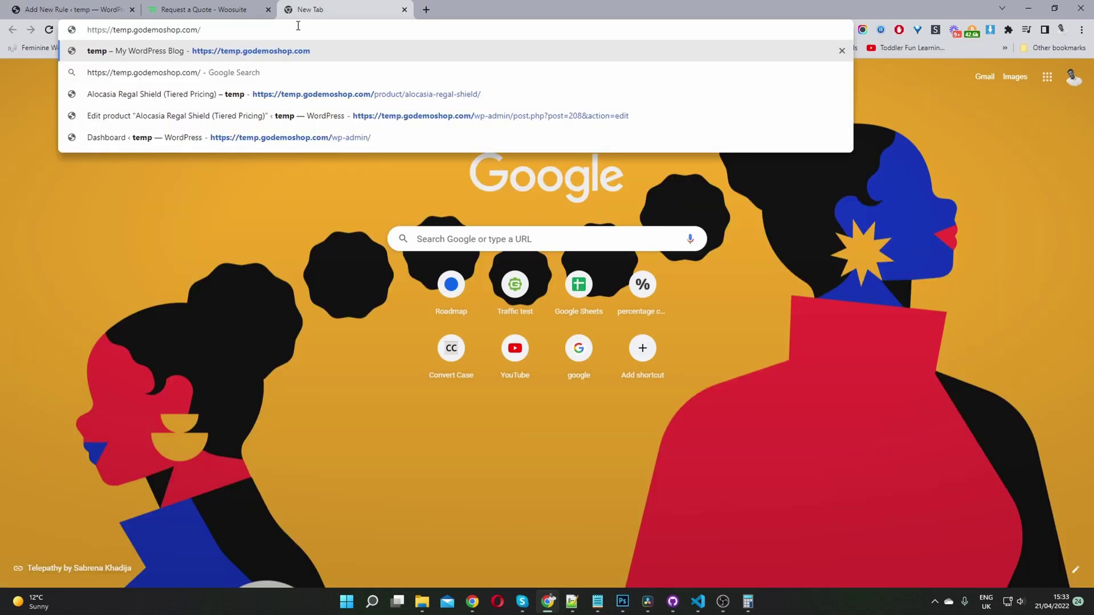
type("my-accoun")
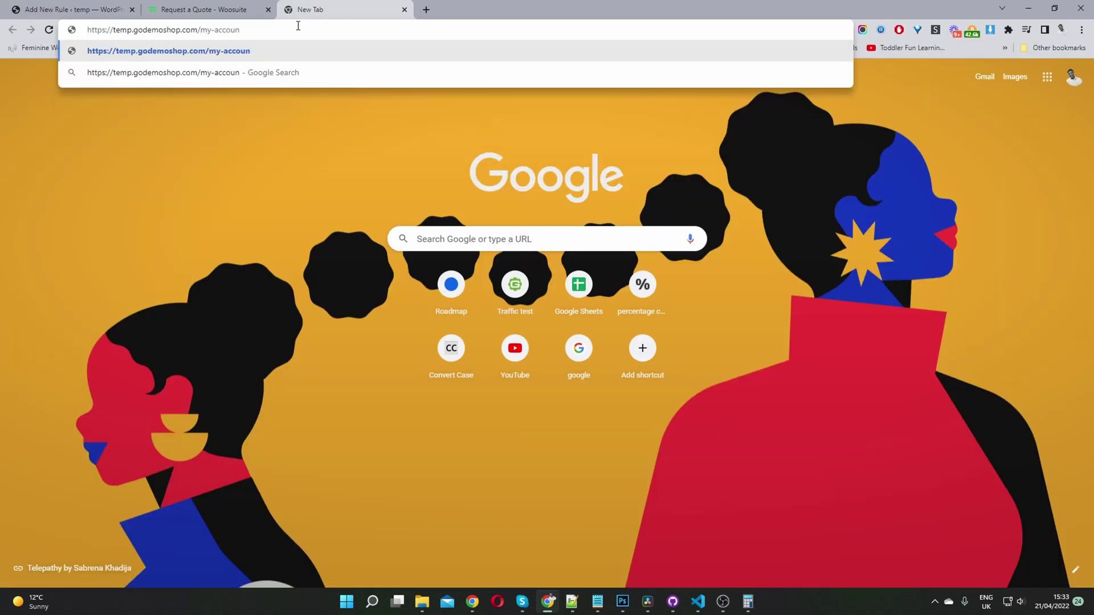
type("t")
key("Return")
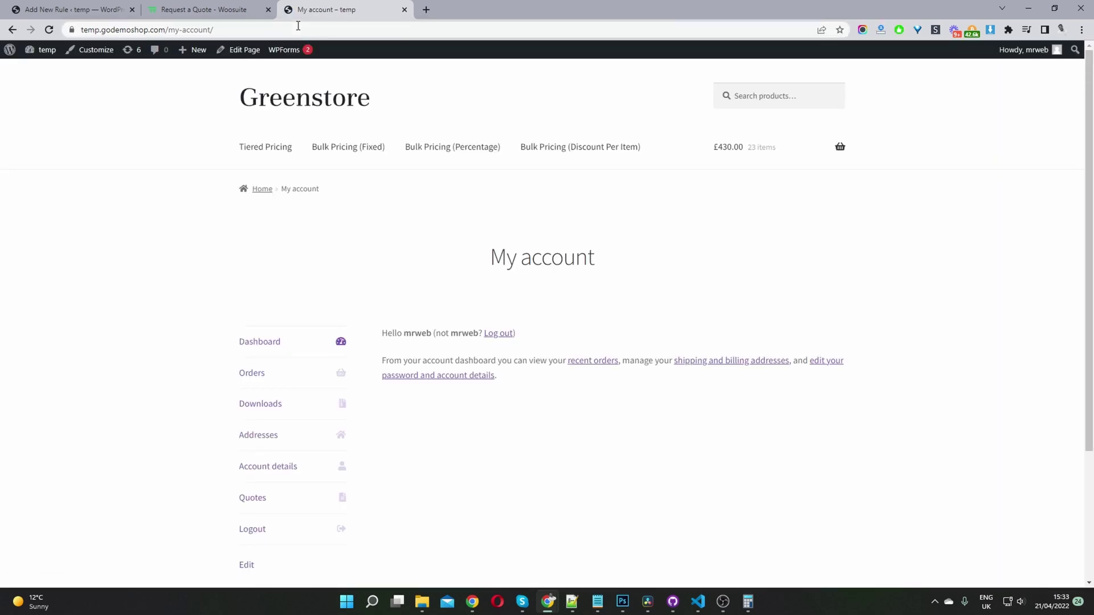
left_click(298, 26)
key("ctrl+c")
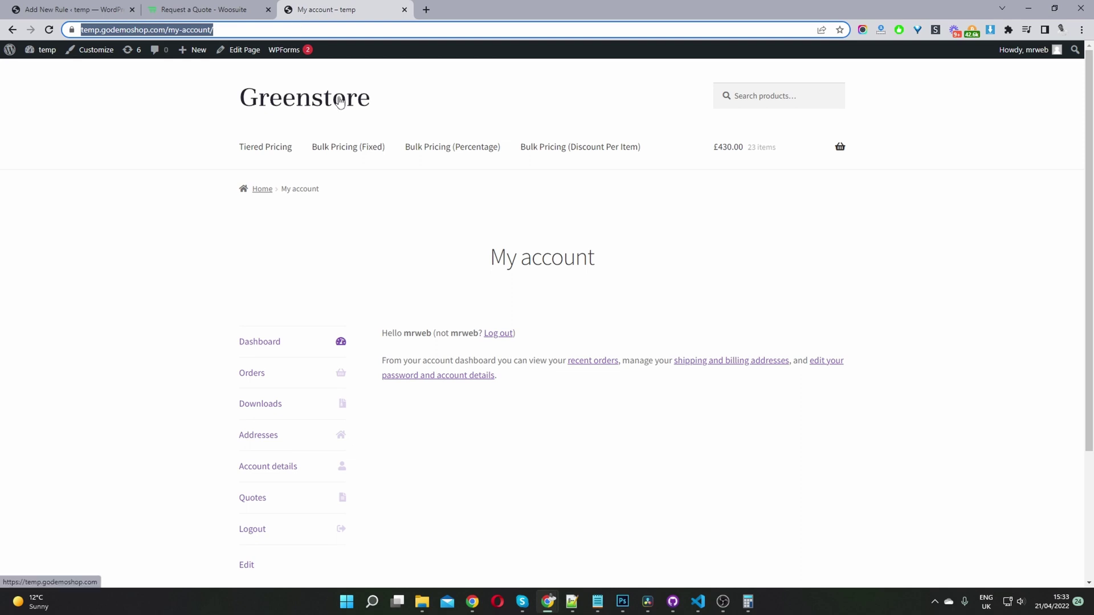
Check the My account page in a private window shows Login and Register forms, then close it
key("ctrl+shift+n")
key("ctrl+v")
key("Return")
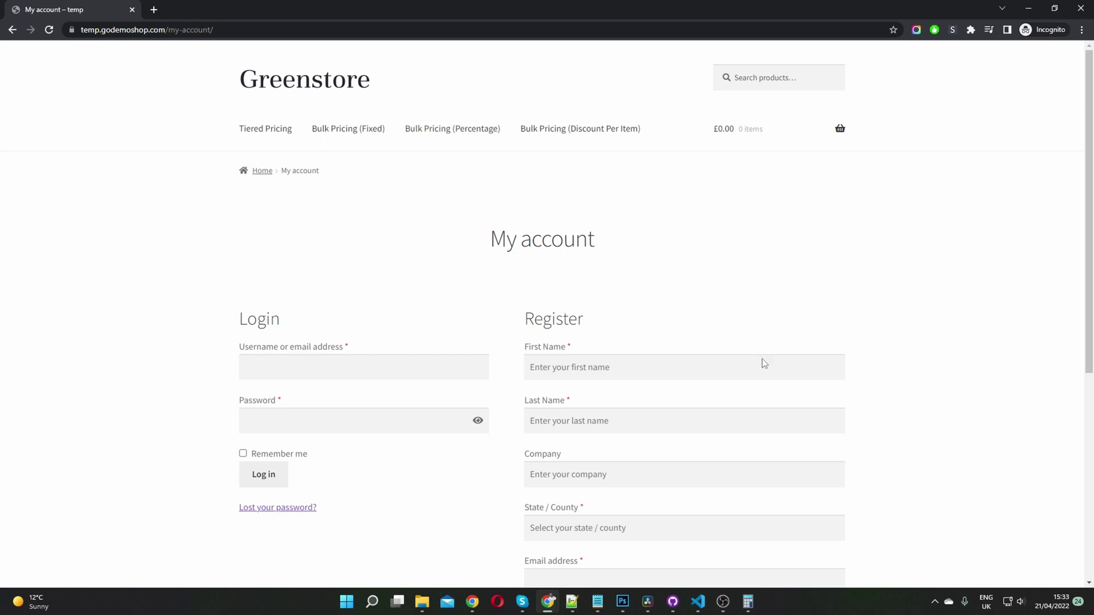
left_click(1029, 8)
Paste the My account URL as Custom Button Link, label it 'Login to Purchase', and publish the rule
left_click(75, 11)
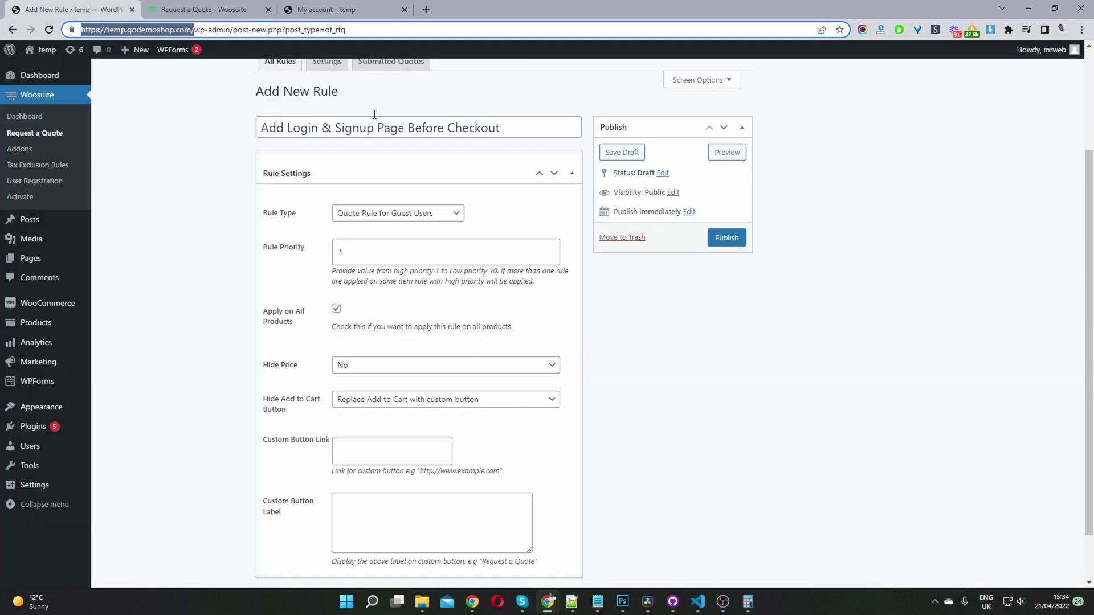
left_click(359, 455)
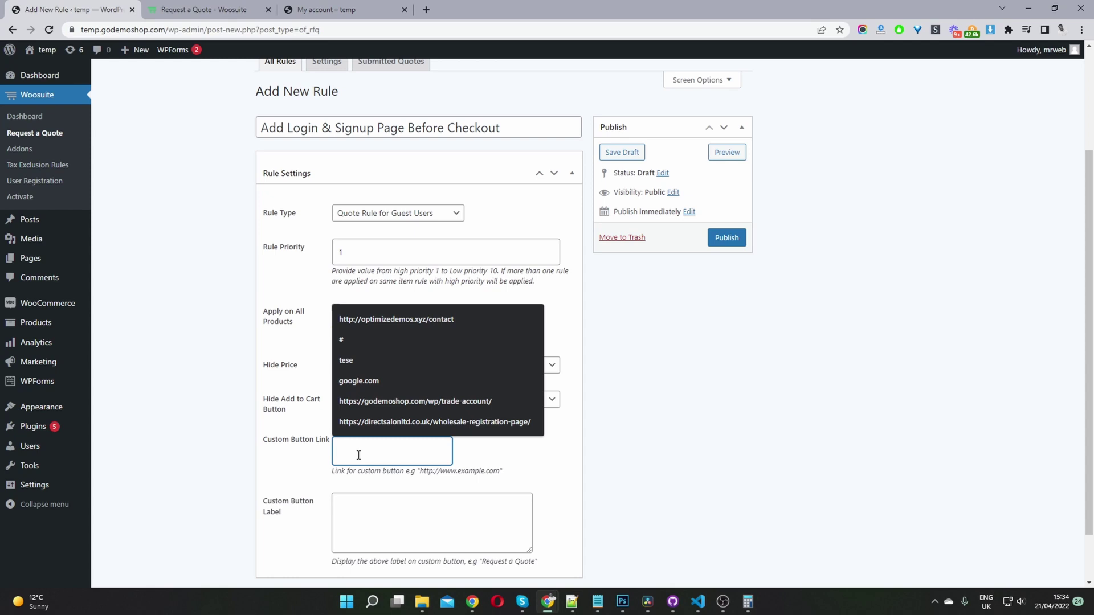
key("ctrl+v")
left_click(426, 531)
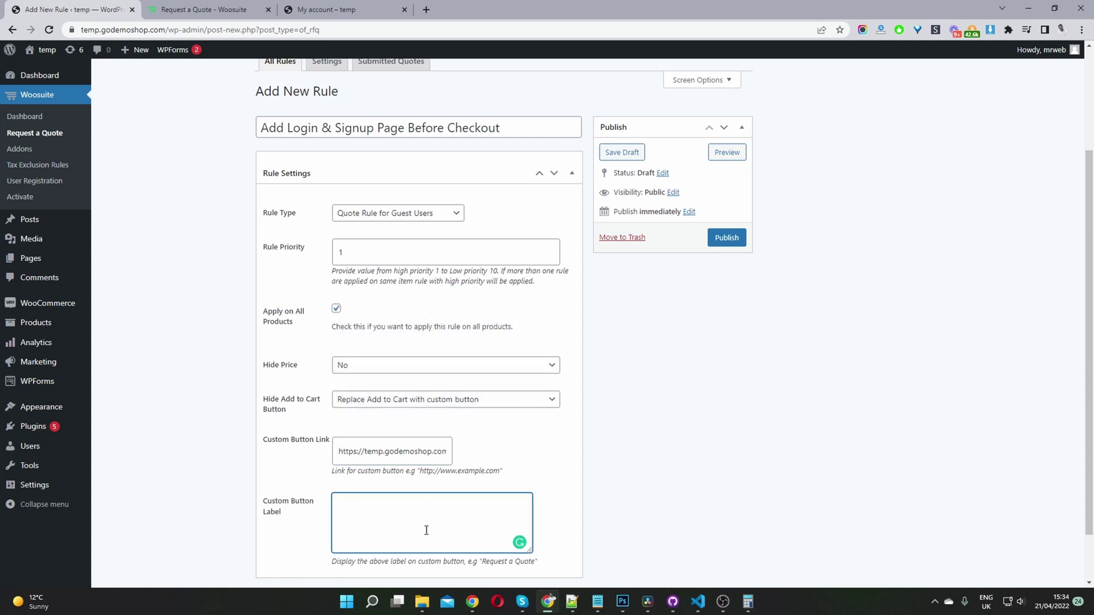
type("Login to Purch")
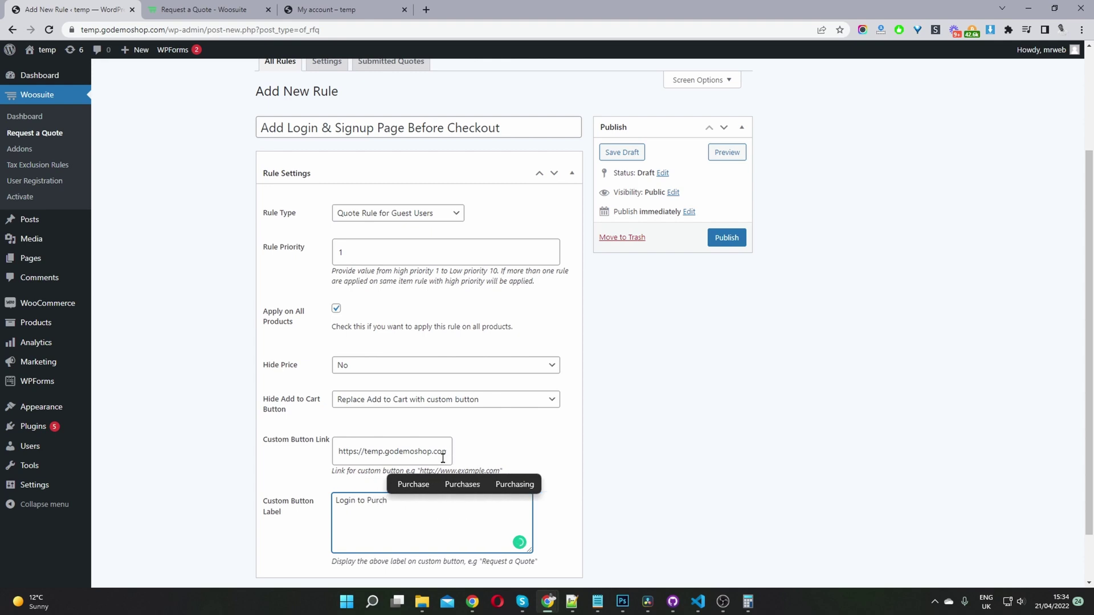
left_click(428, 485)
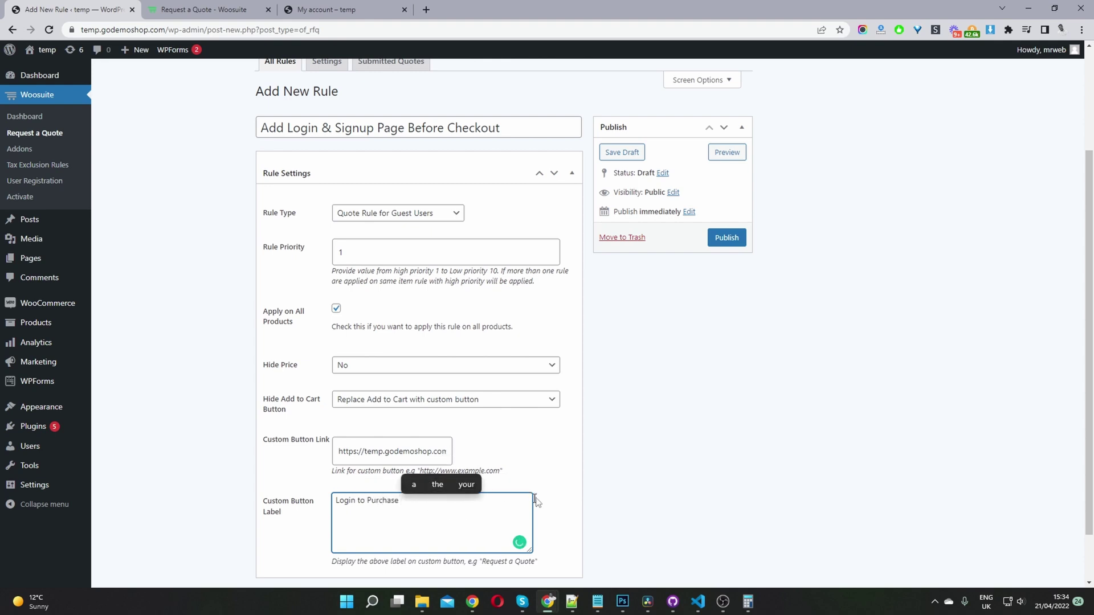
left_click(720, 243)
mouse_move(49, 56)
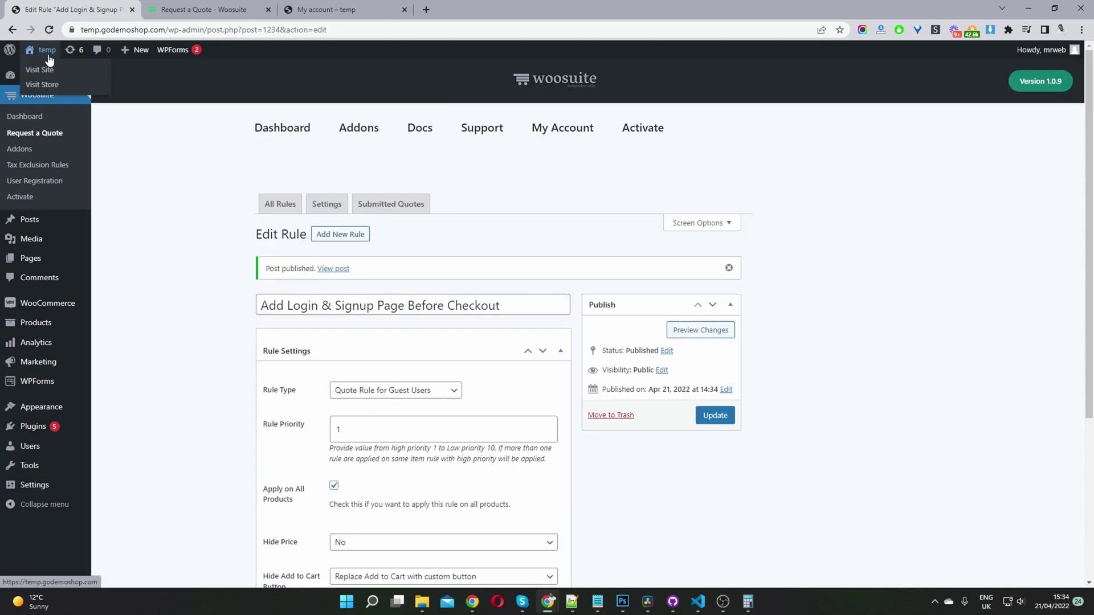
Visit the Greenstore Plants shop and add Alocasia Regal Shield to the cart
left_click(54, 86)
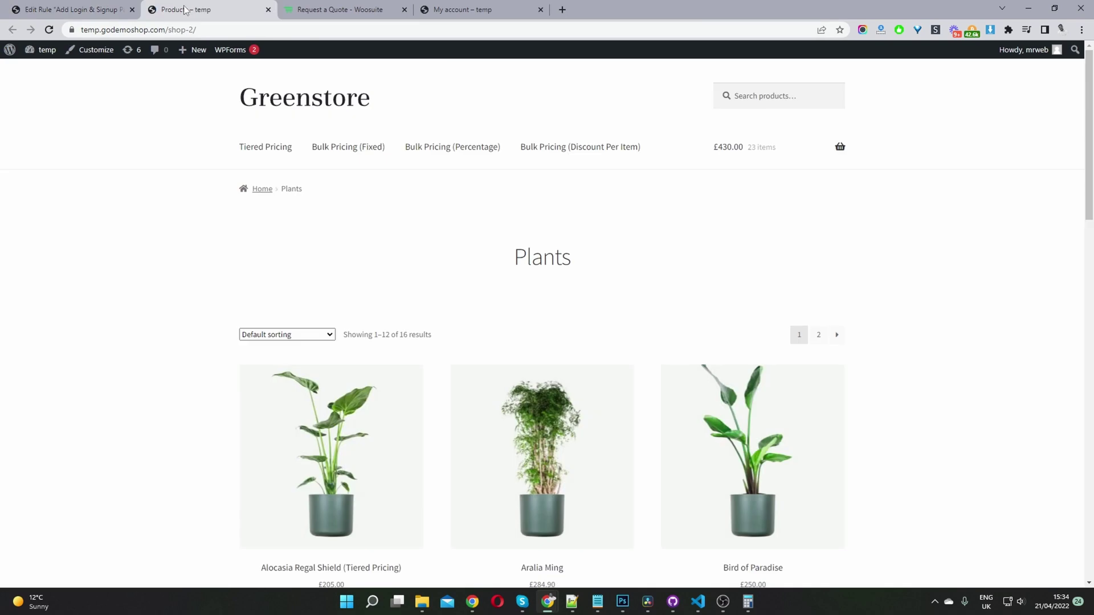
scroll(353, 356, "down", 5)
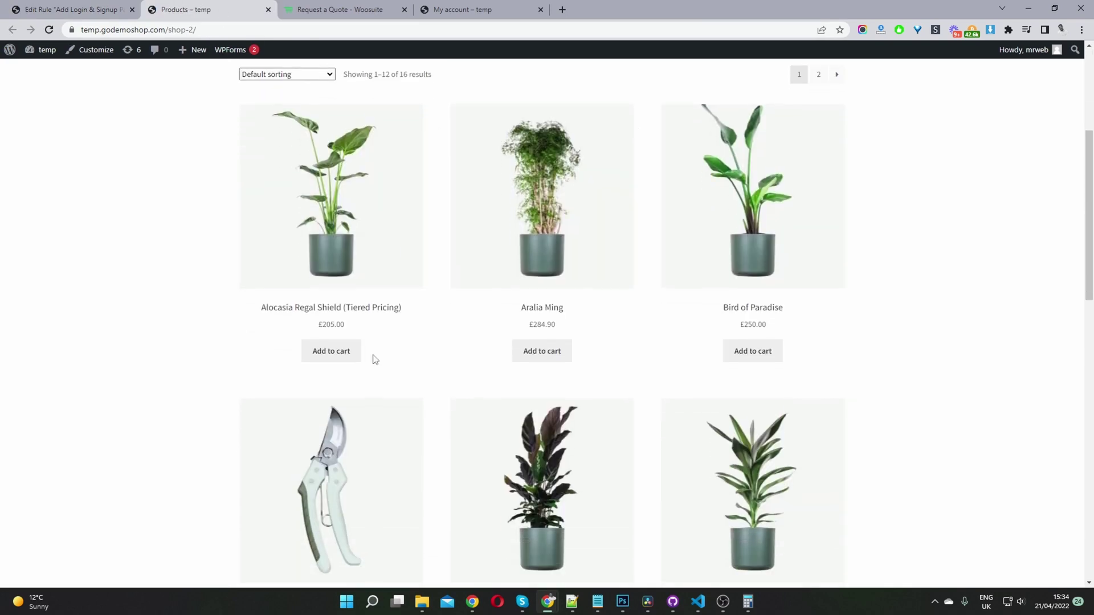
left_click(353, 354)
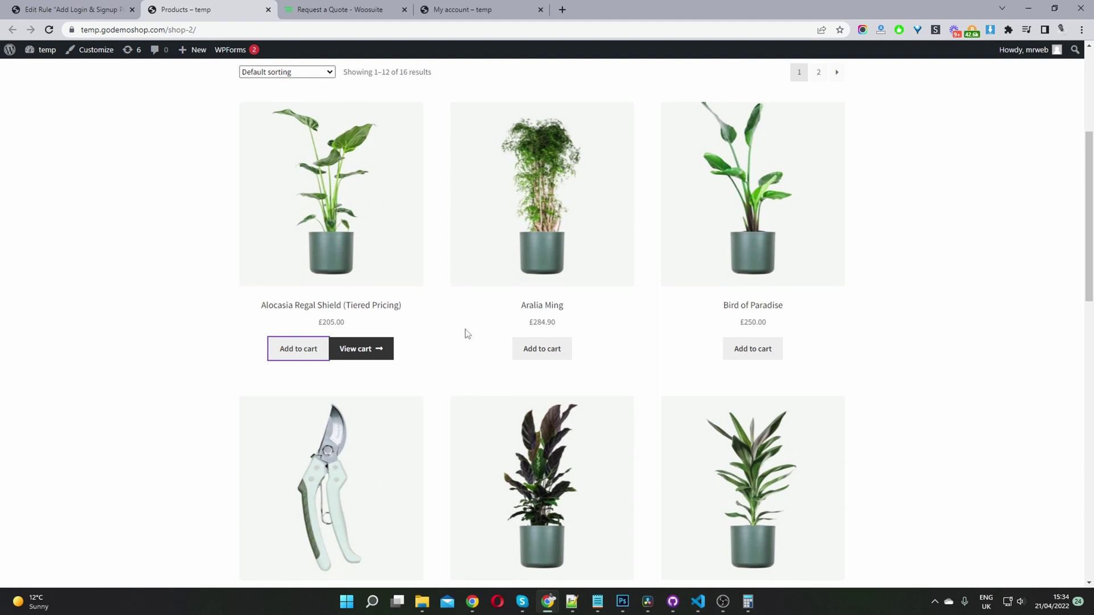
mouse_move(551, 611)
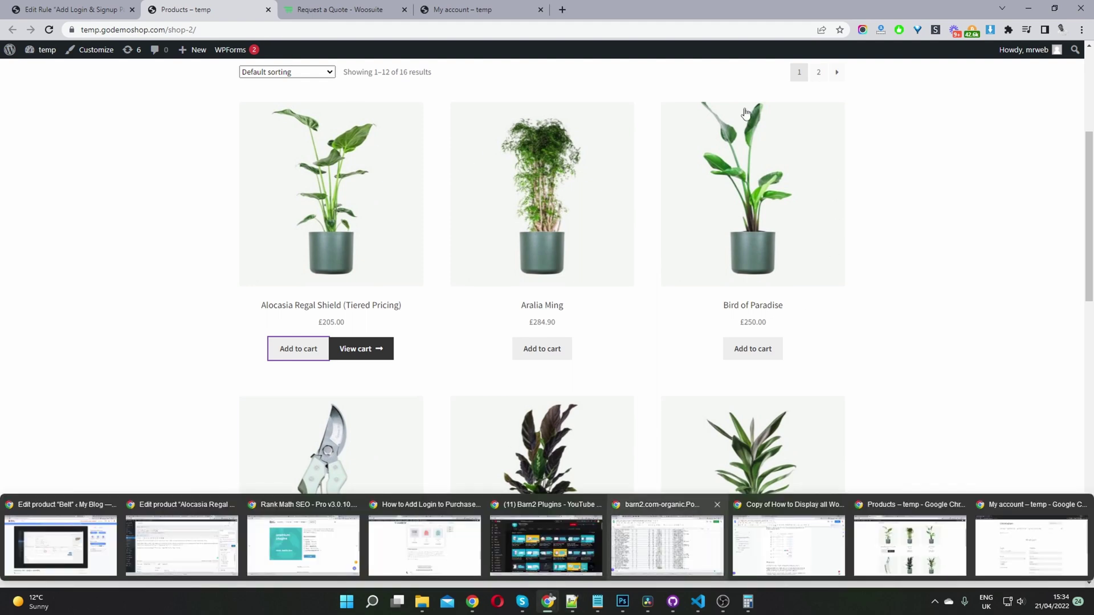
key("ctrl+shift+n")
As a guest, open Aralia Ming and follow Login to Purchase to the My account page
type("https://temp.godemoshop.com/shop-2/")
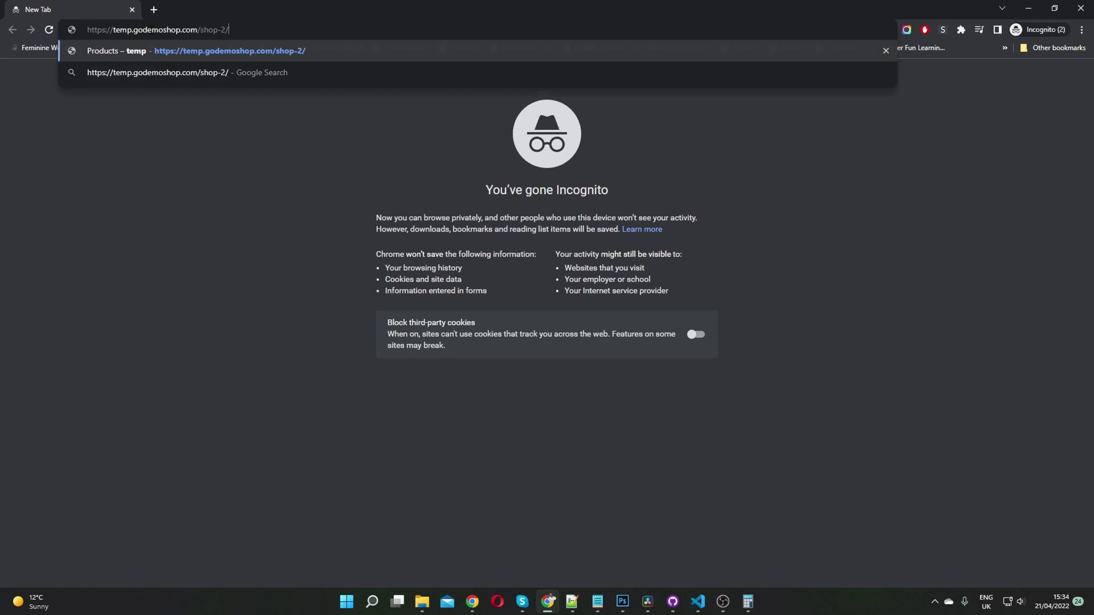
key("Return")
scroll(547, 284, "down", 4)
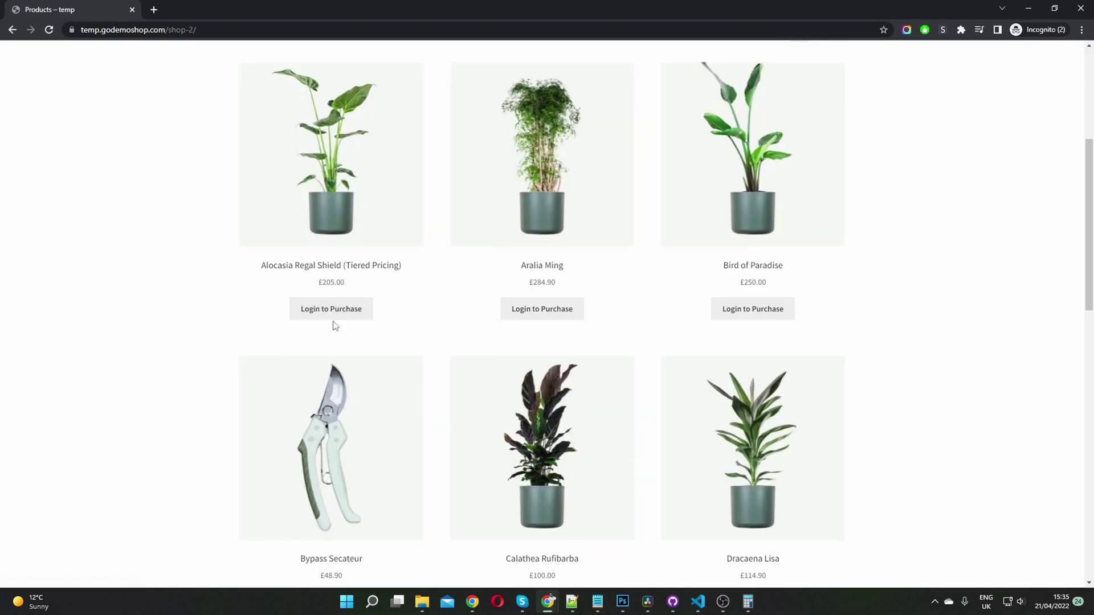
left_click(548, 269)
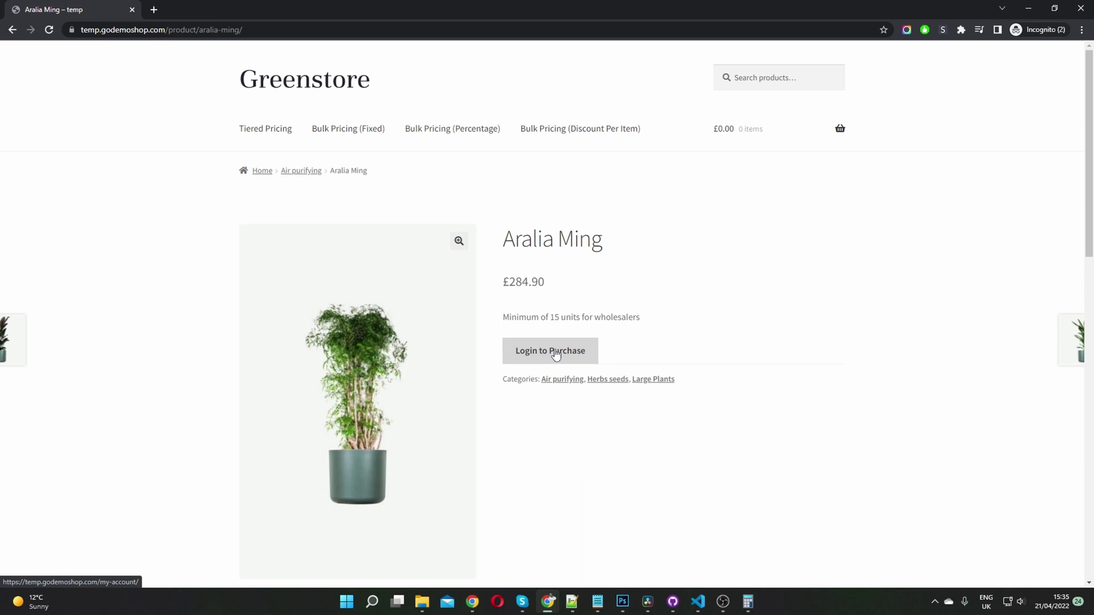
left_click(541, 353)
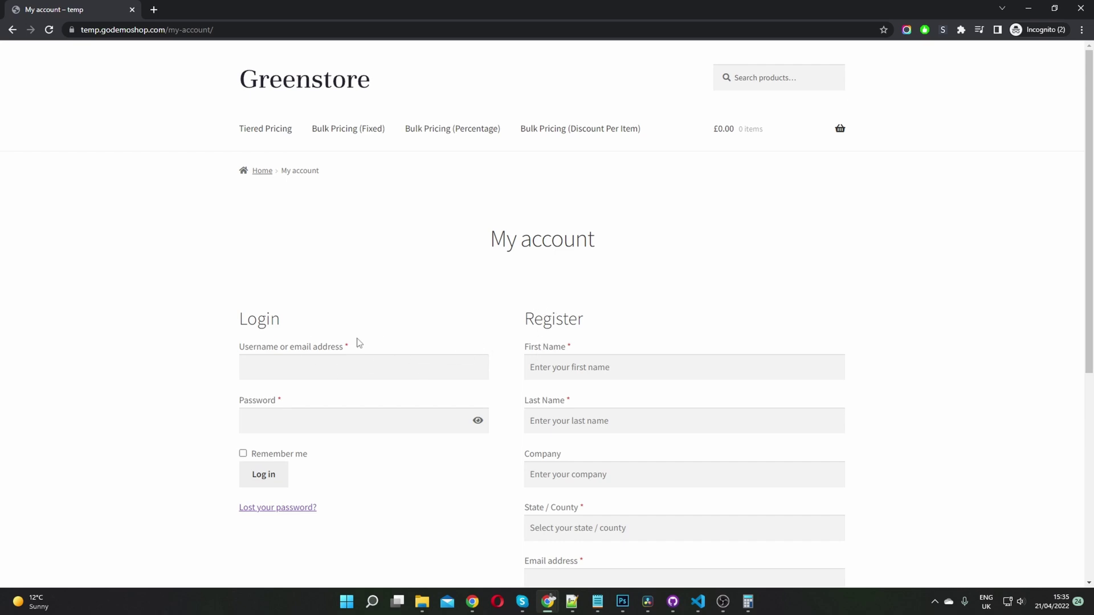
left_click(1029, 8)
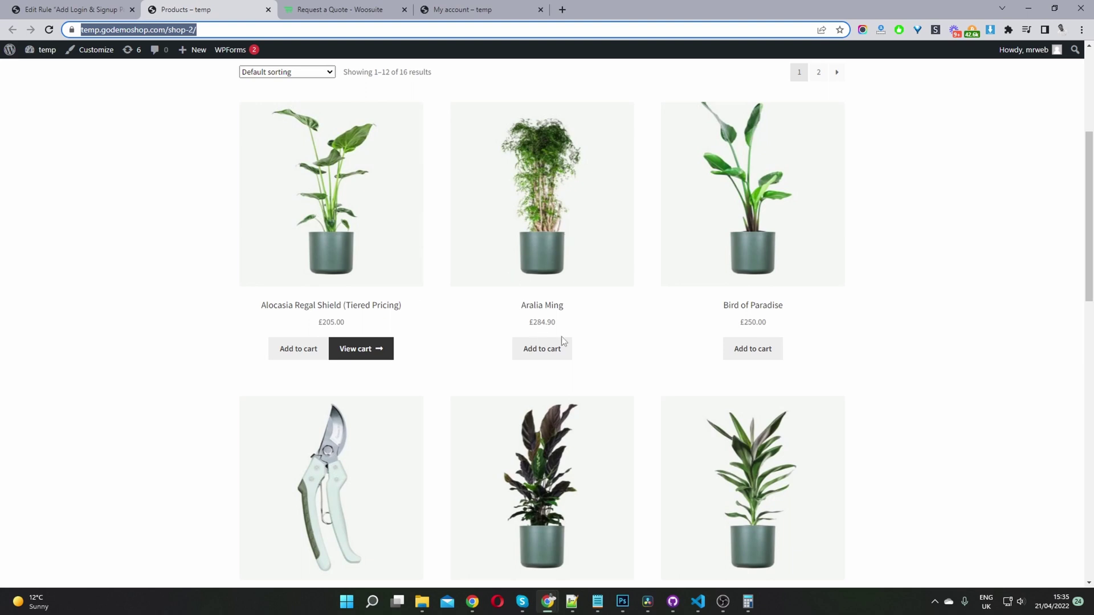
scroll(556, 340, "down", 1)
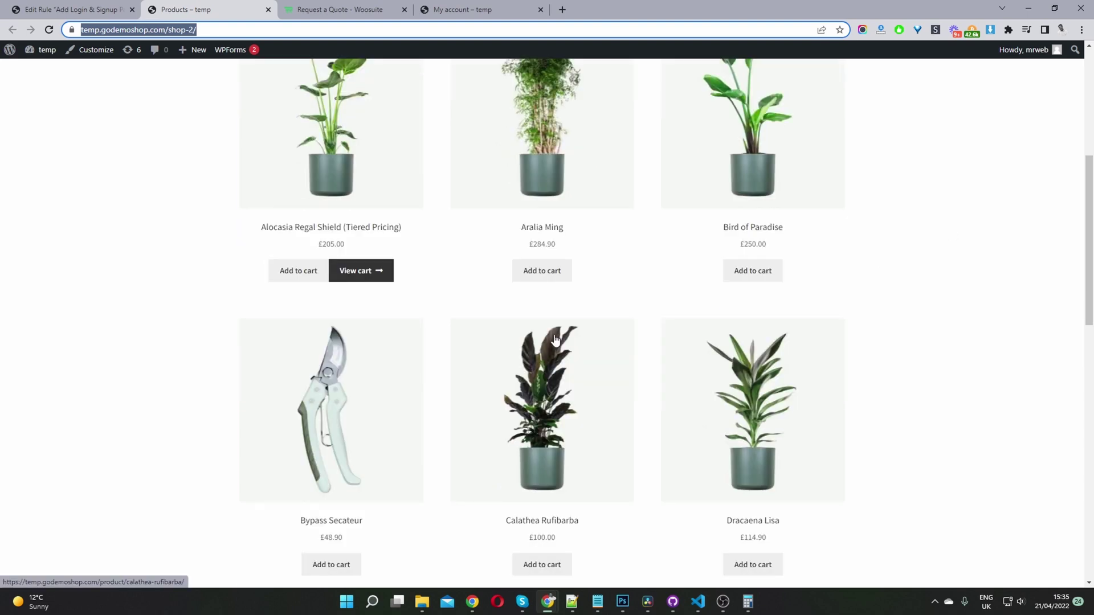
scroll(875, 188, "up", 6)
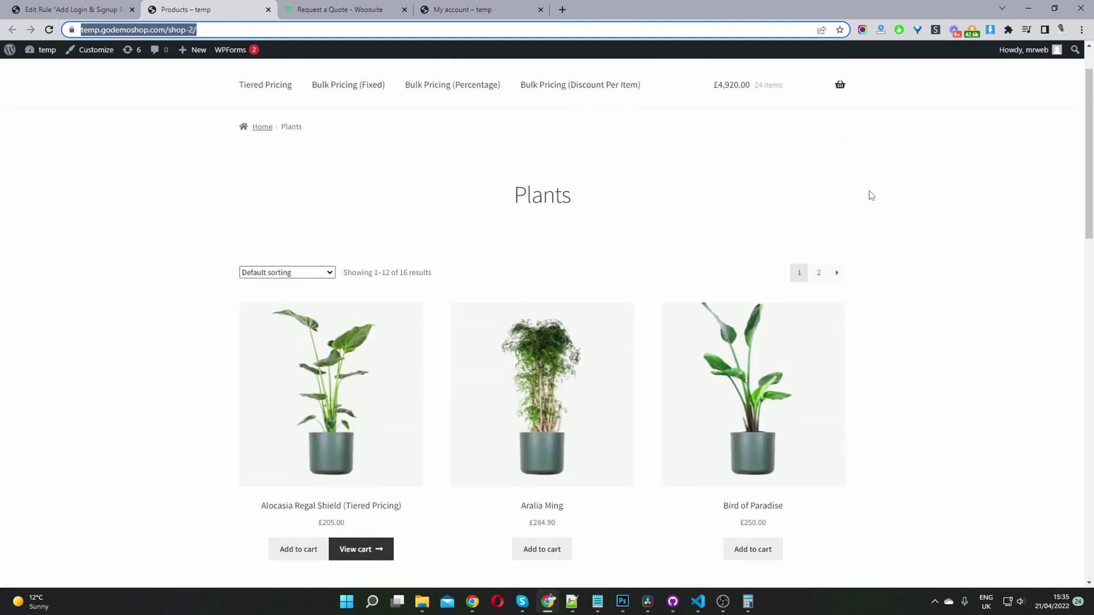